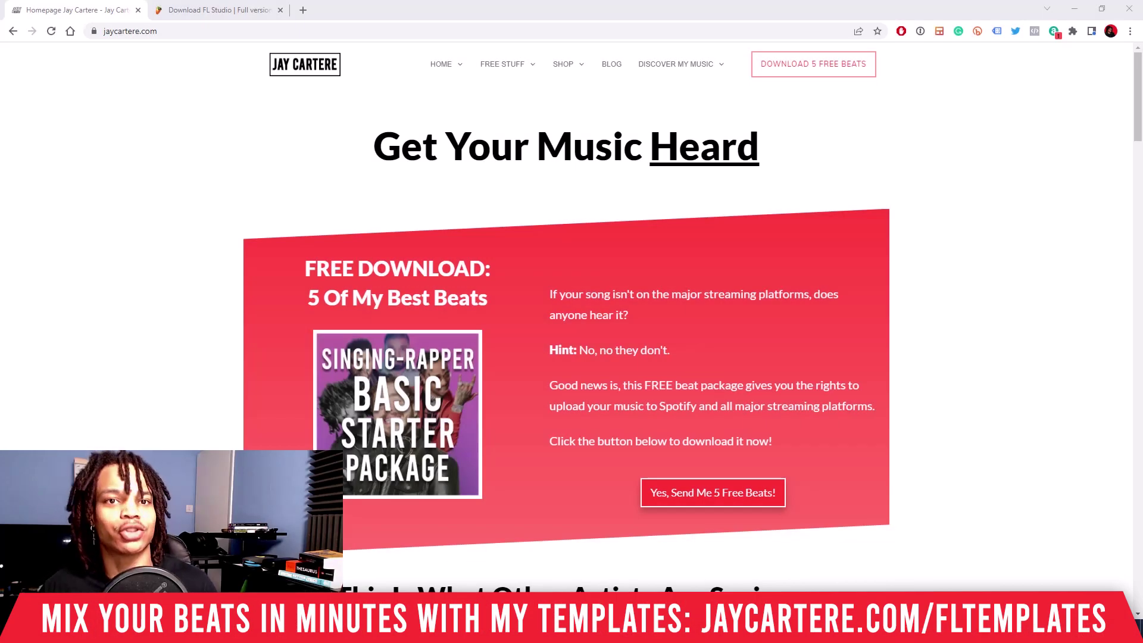
Minimize the jaycartere.com Chrome window to reveal the Image-Line FL Studio download page
left_click(1074, 9)
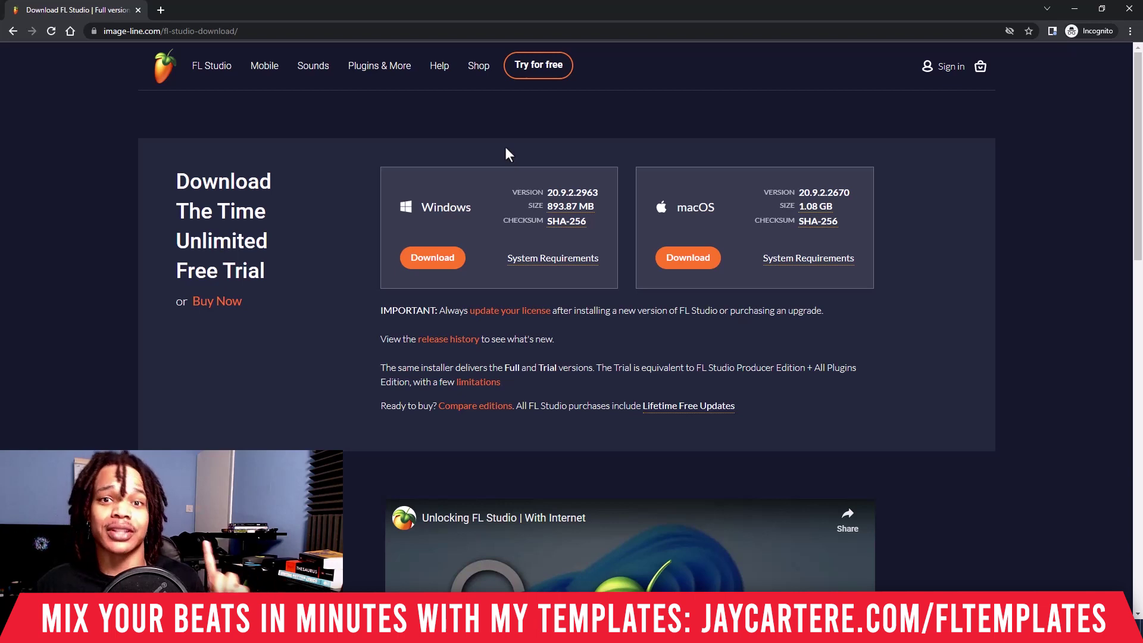
Download flstudio_win64_20.9.2.2963.exe for Windows, dismiss the setup error, and close the running FL Studio
mouse_move(571, 225)
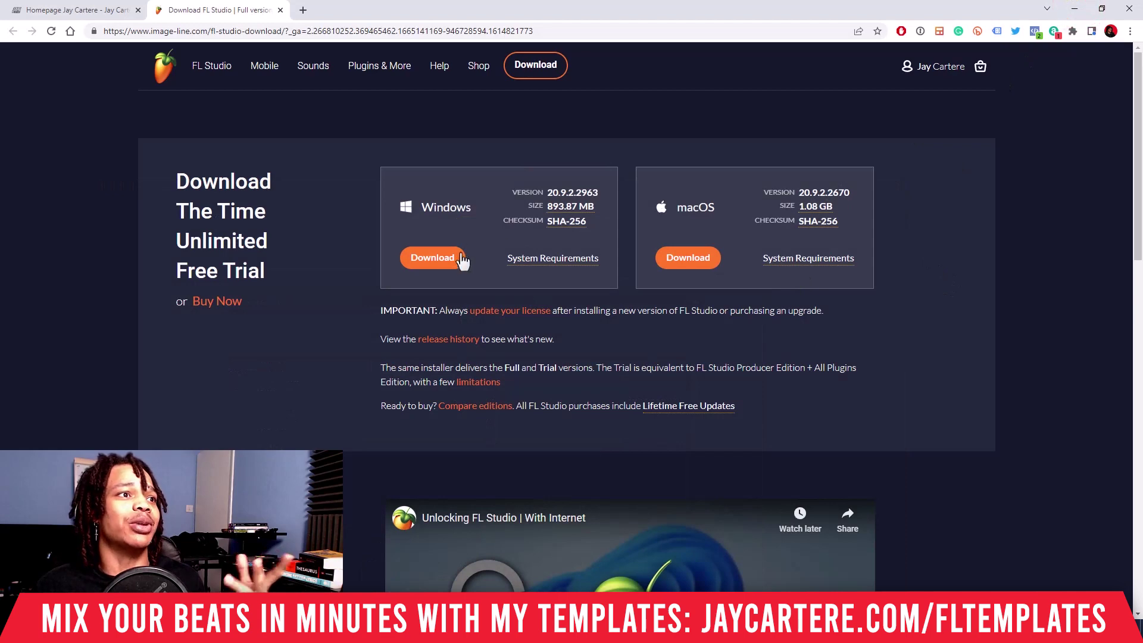
left_click(427, 264)
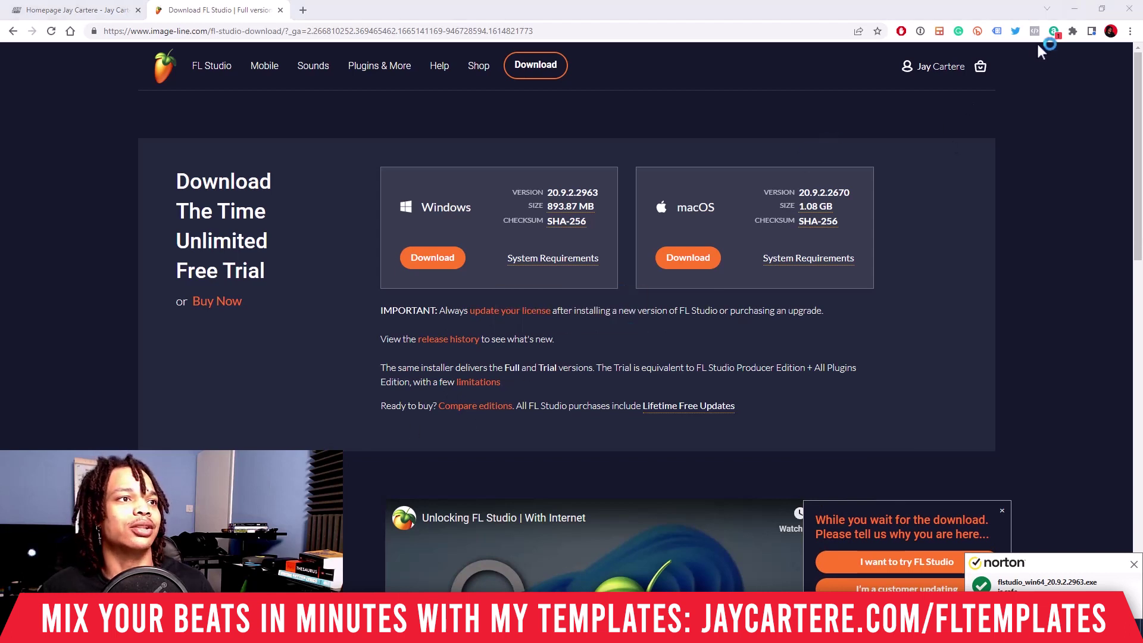
left_click(1077, 10)
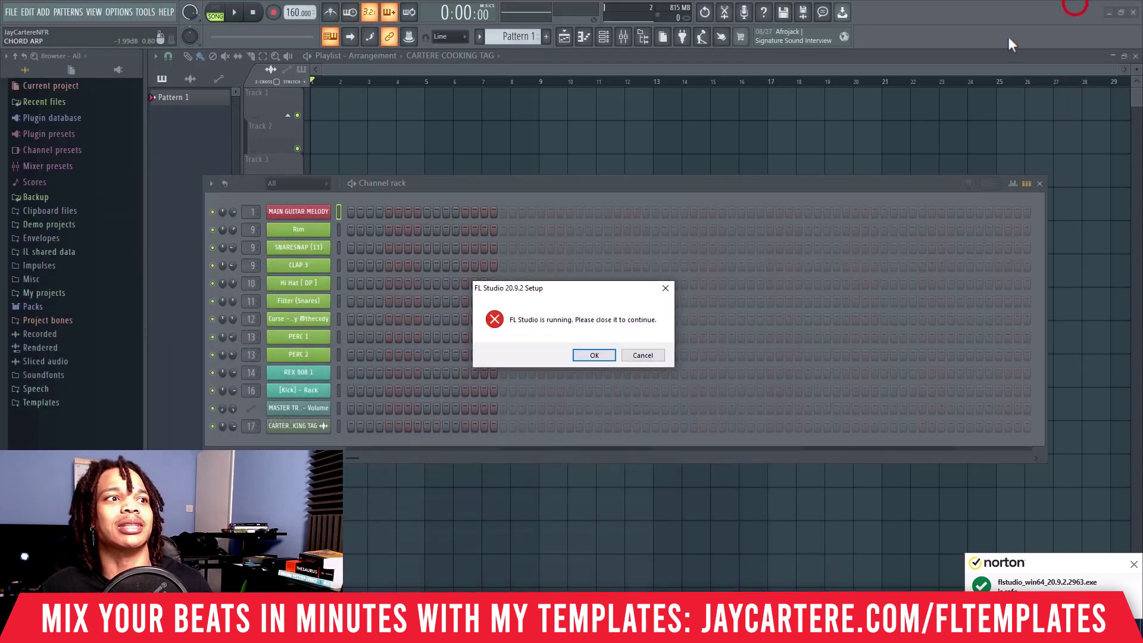
left_click(643, 355)
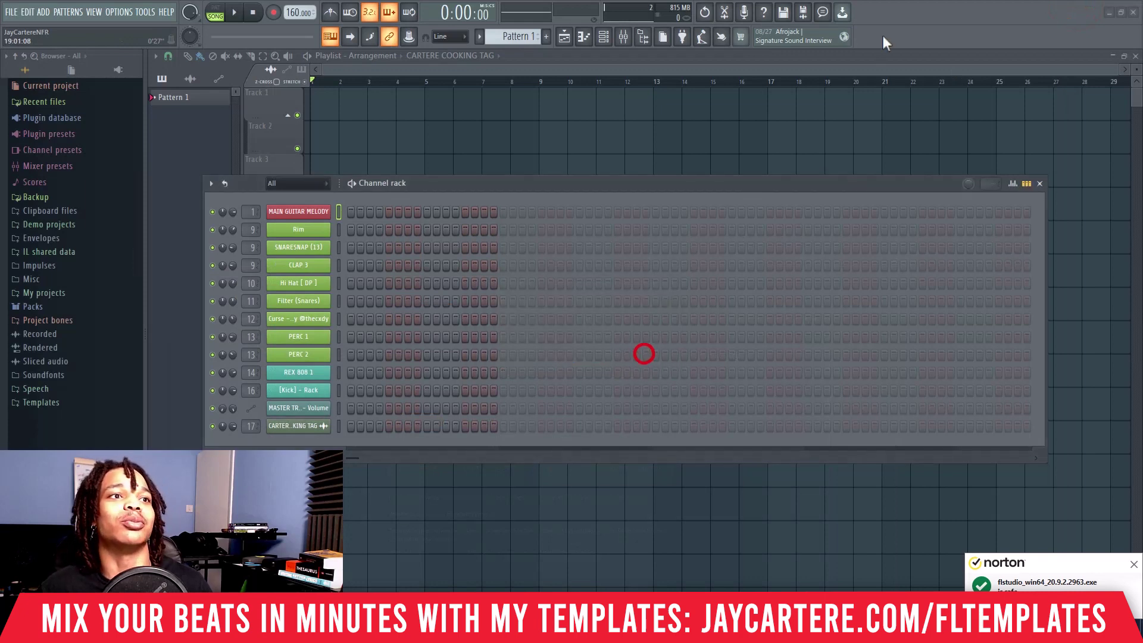
left_click(1134, 13)
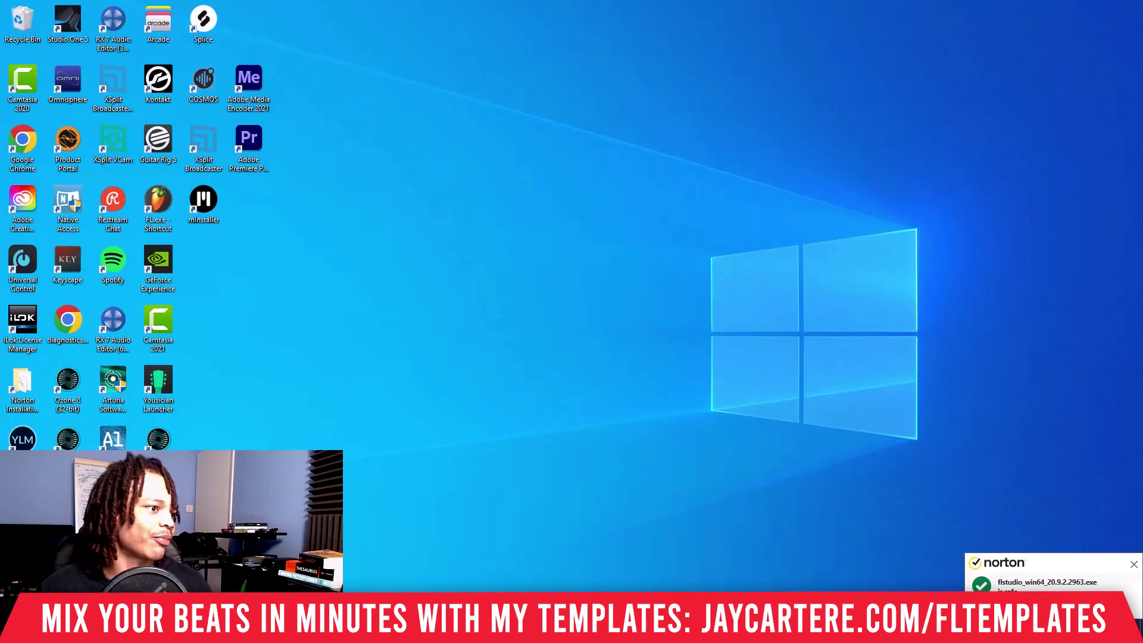
Launch flstudio_win64_20.9.2.2963.exe from the Downloads folder in File Explorer
key("super+e")
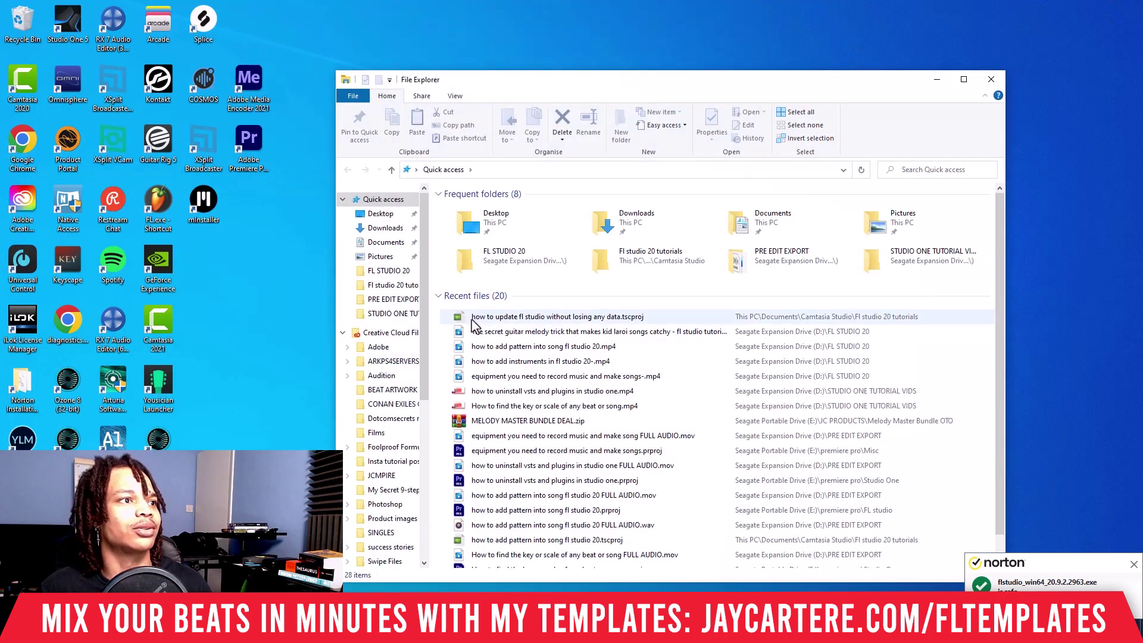
left_click(385, 228)
double_click(492, 225)
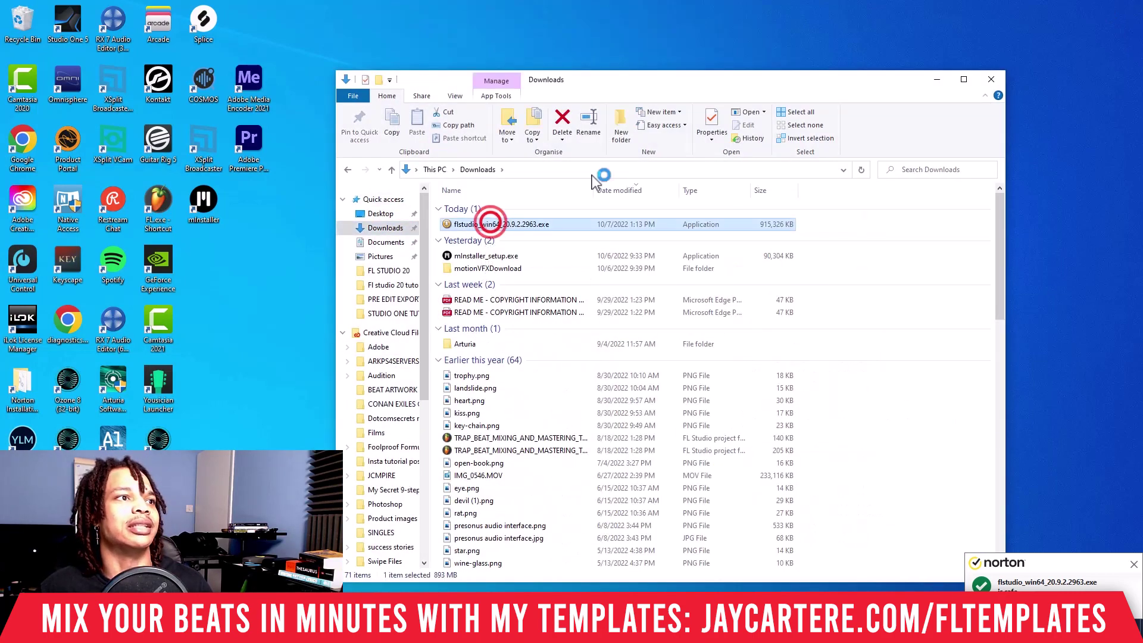
left_click(938, 79)
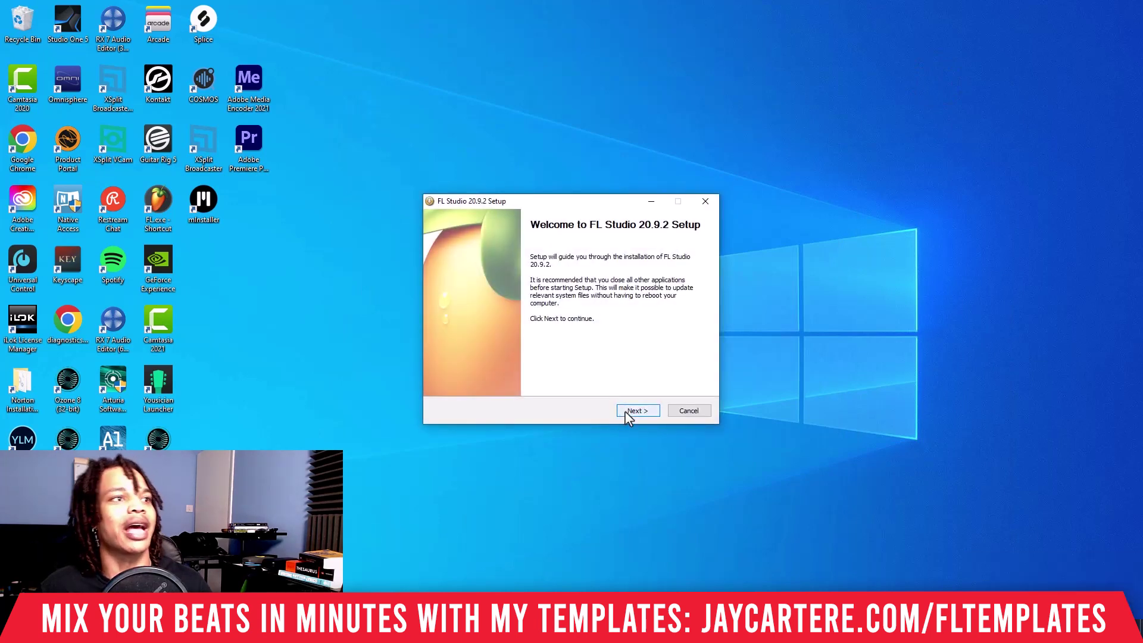
Get past the welcome, licence agreement and user information pages to Choose Components
left_click(626, 413)
left_click(647, 412)
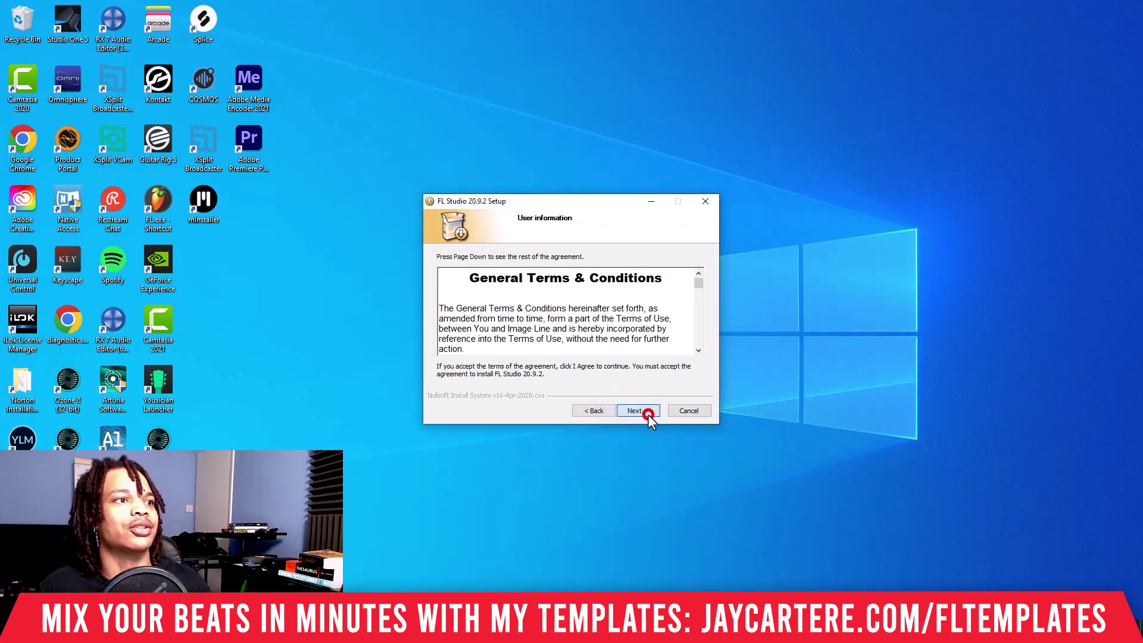
left_click(636, 411)
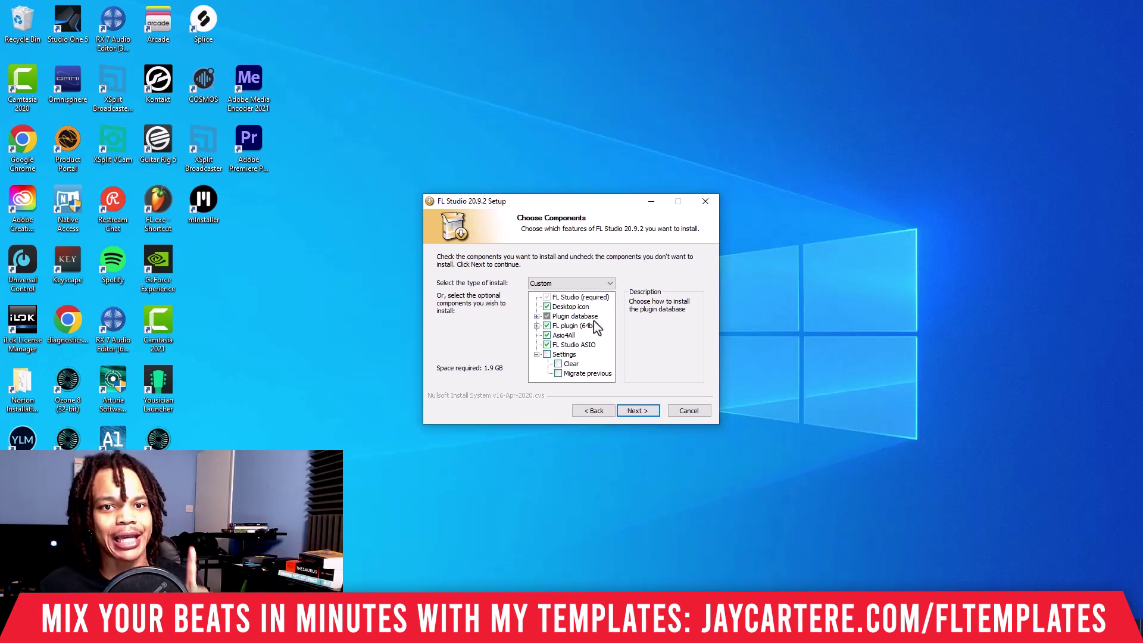
Leave the Settings group, including Clear settings and Migrate previous, unticked and go to Install Location
left_click(564, 355)
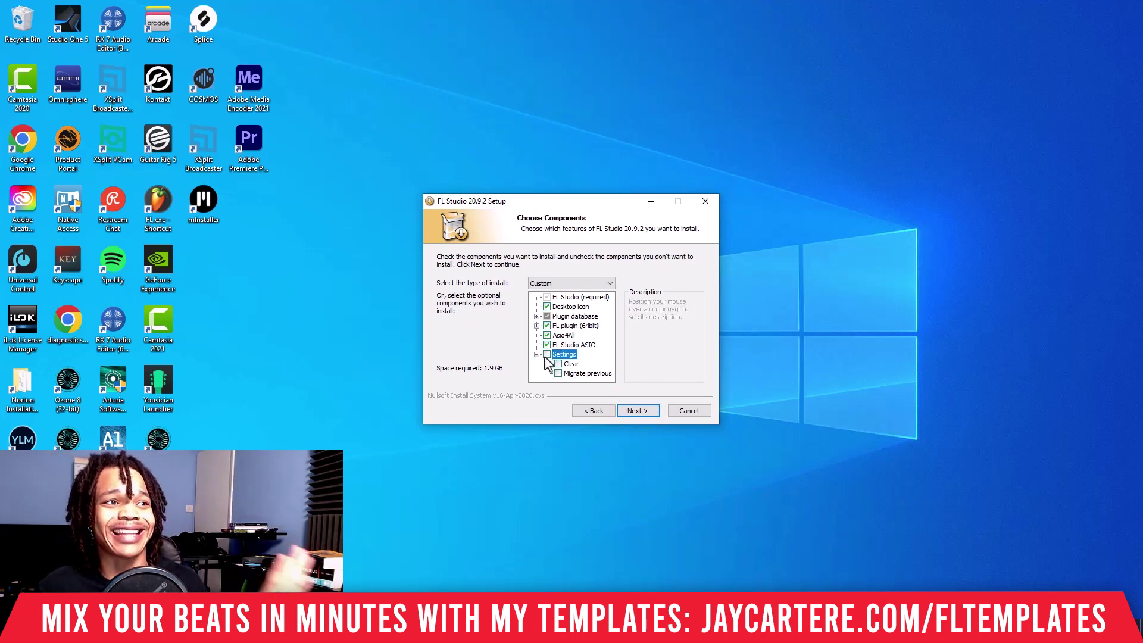
left_click(545, 355)
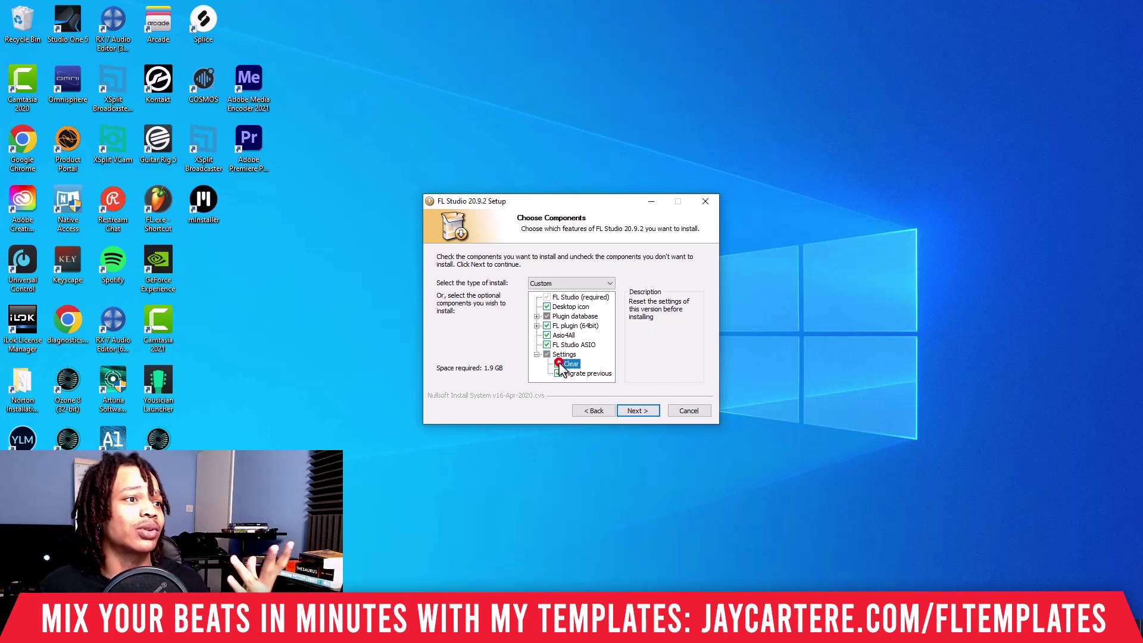
left_click(558, 364)
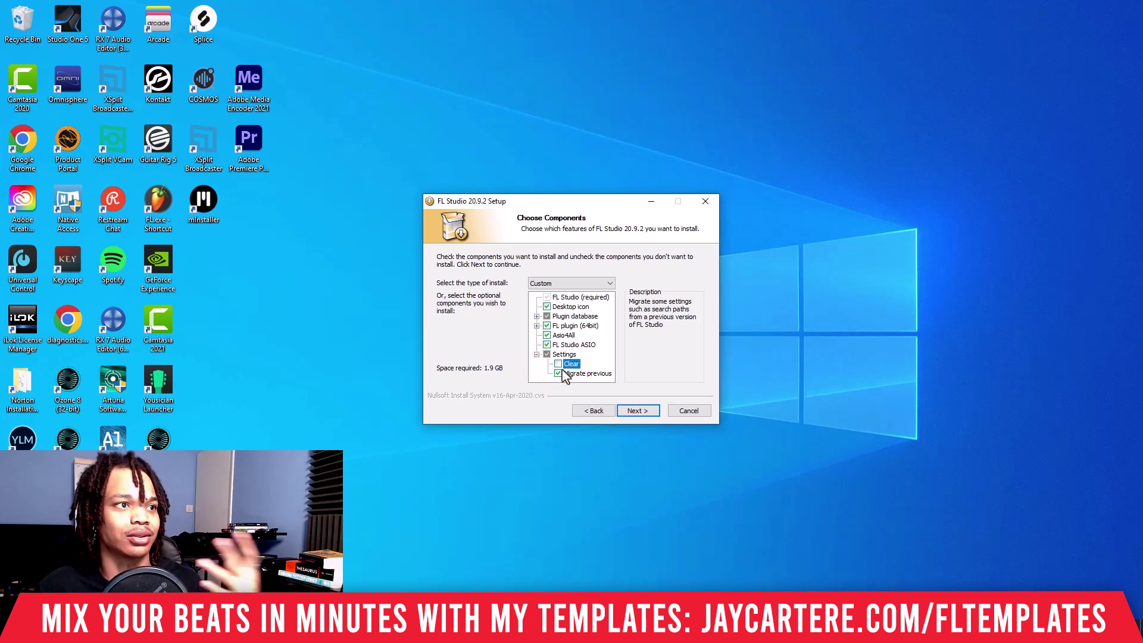
left_click(546, 354)
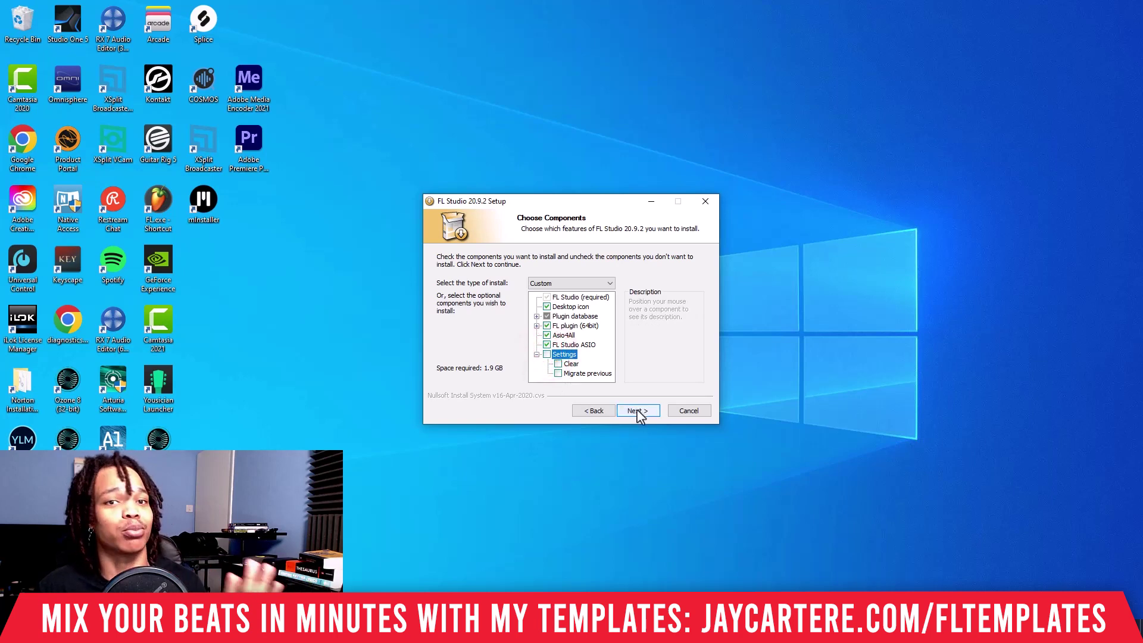
left_click(558, 363)
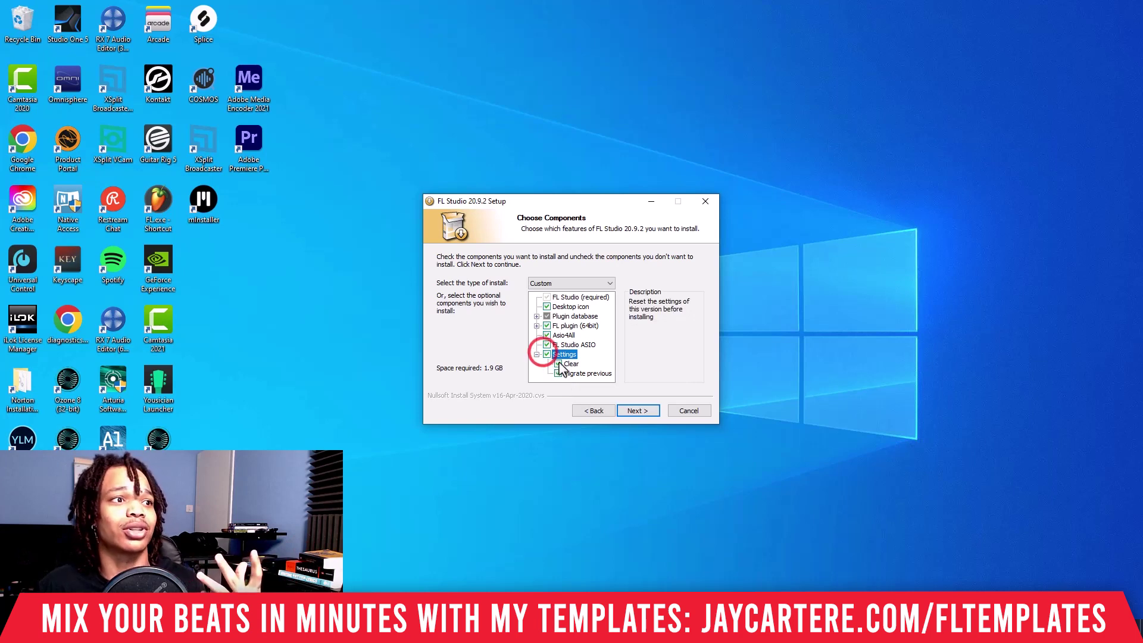
left_click(558, 373)
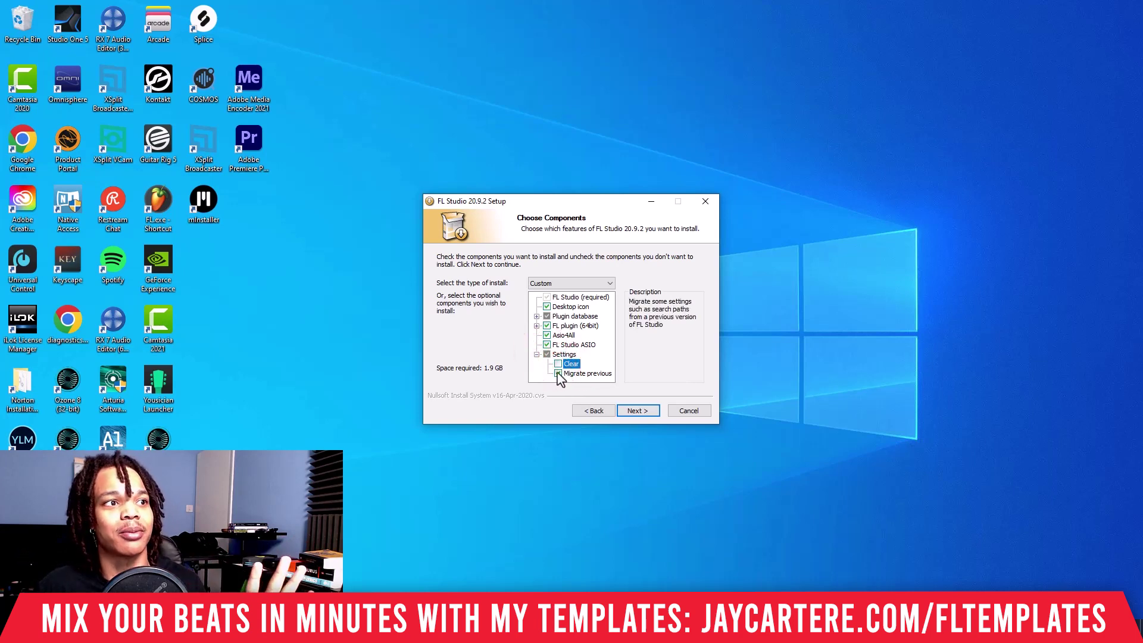
left_click(547, 355)
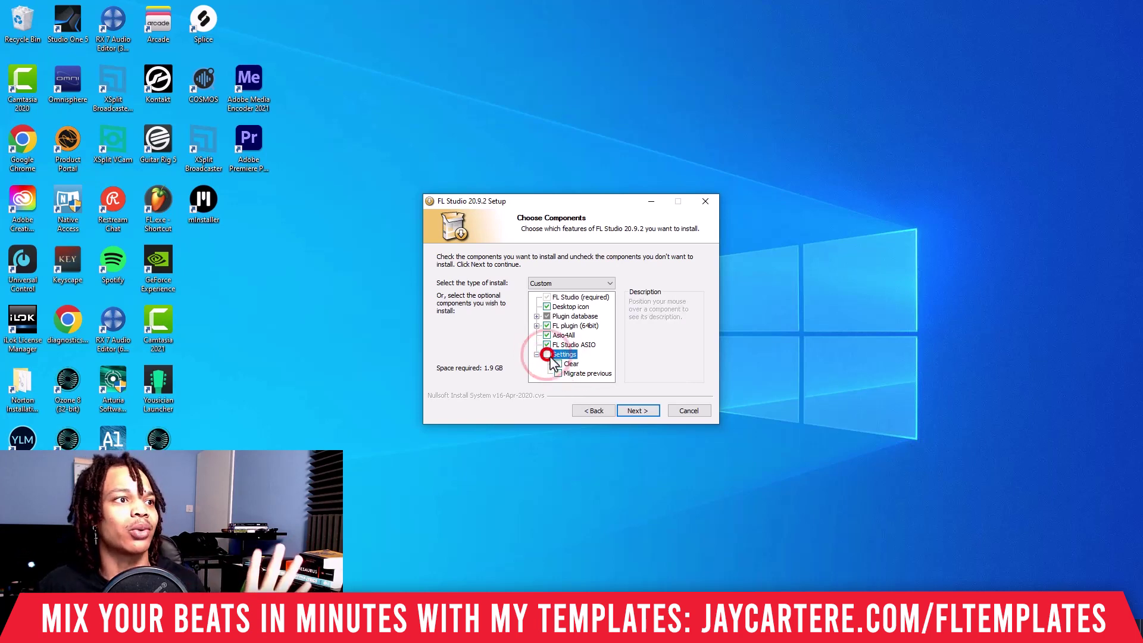
left_click(638, 412)
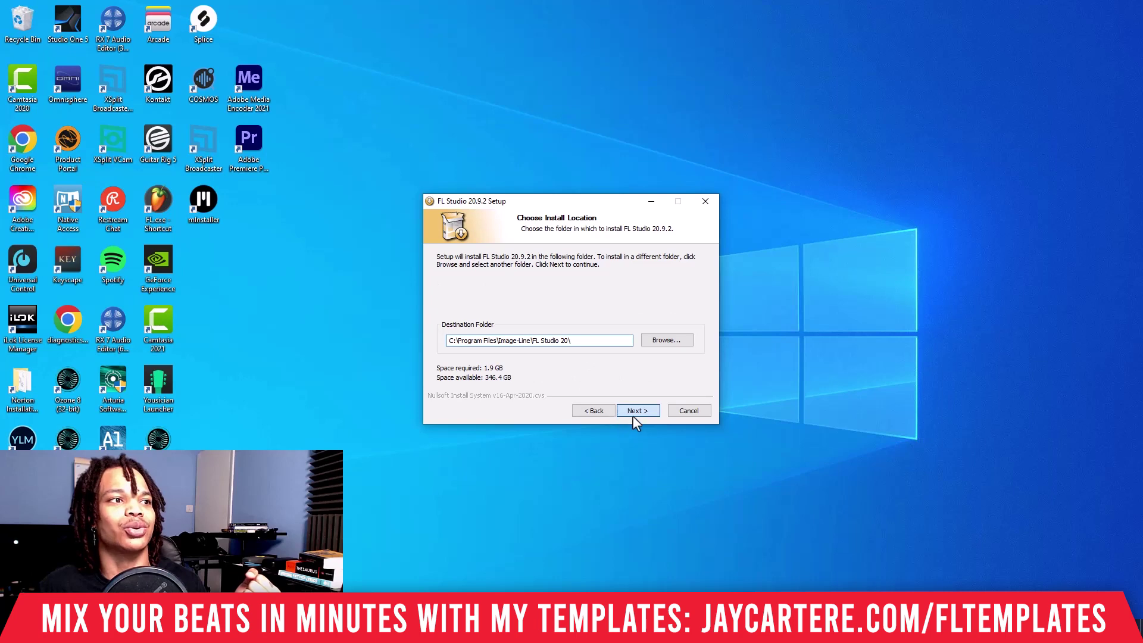
Install to C:\Program Files\Image-Line\FL Studio 20\ and finish the setup wizard
left_click(637, 412)
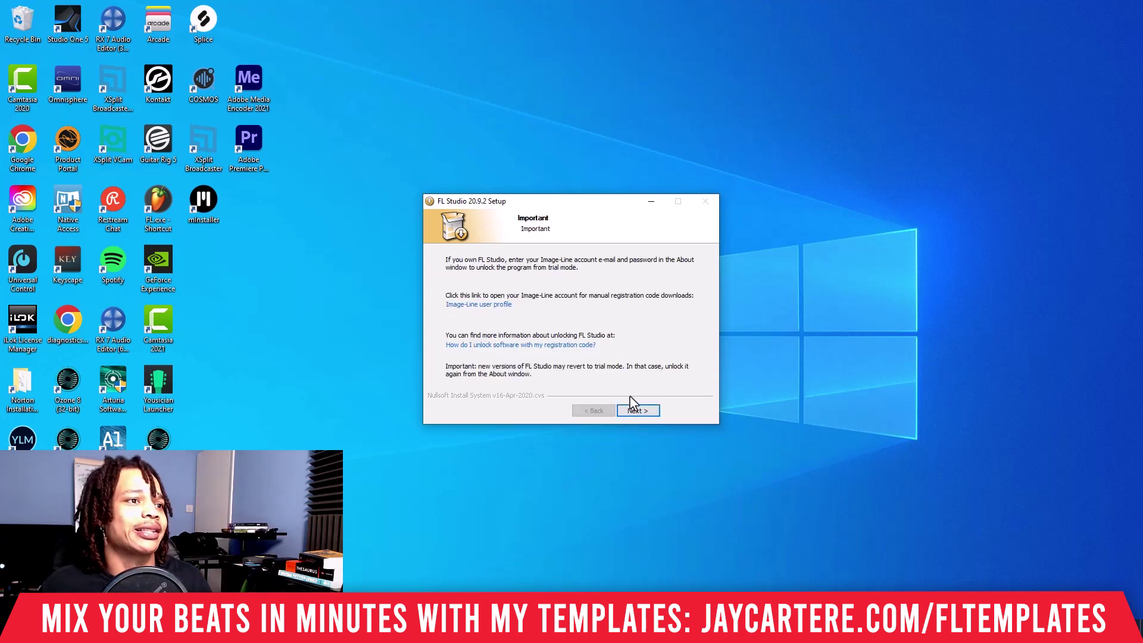
left_click(636, 410)
left_click(643, 411)
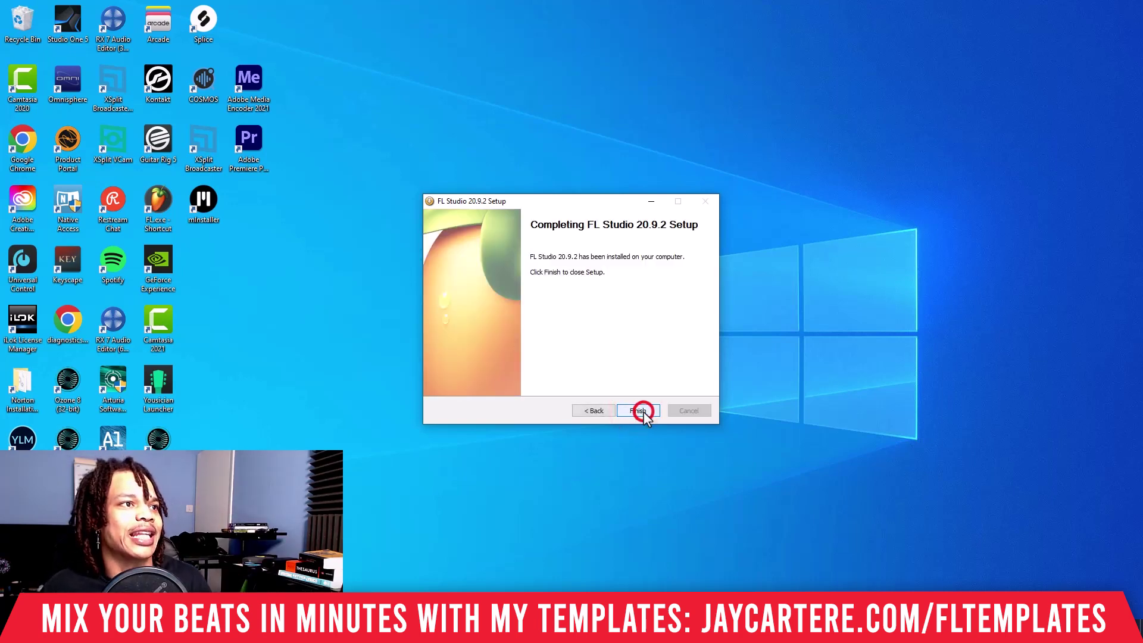
left_click(642, 411)
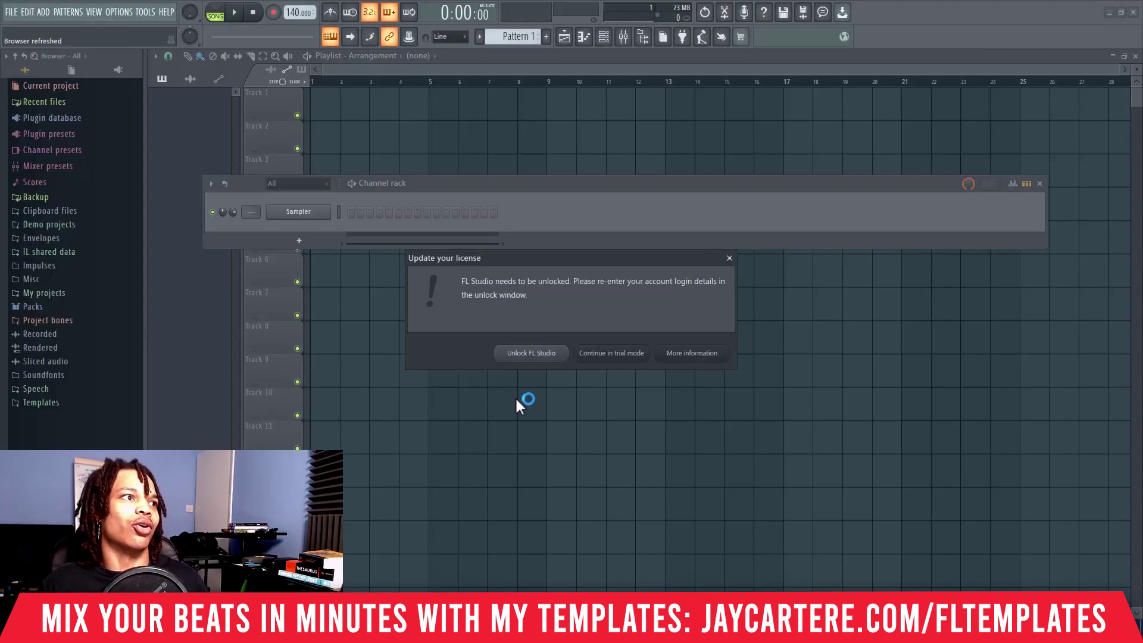
Unlock FL Studio with the Image-Line account e-mail and password
left_click(547, 355)
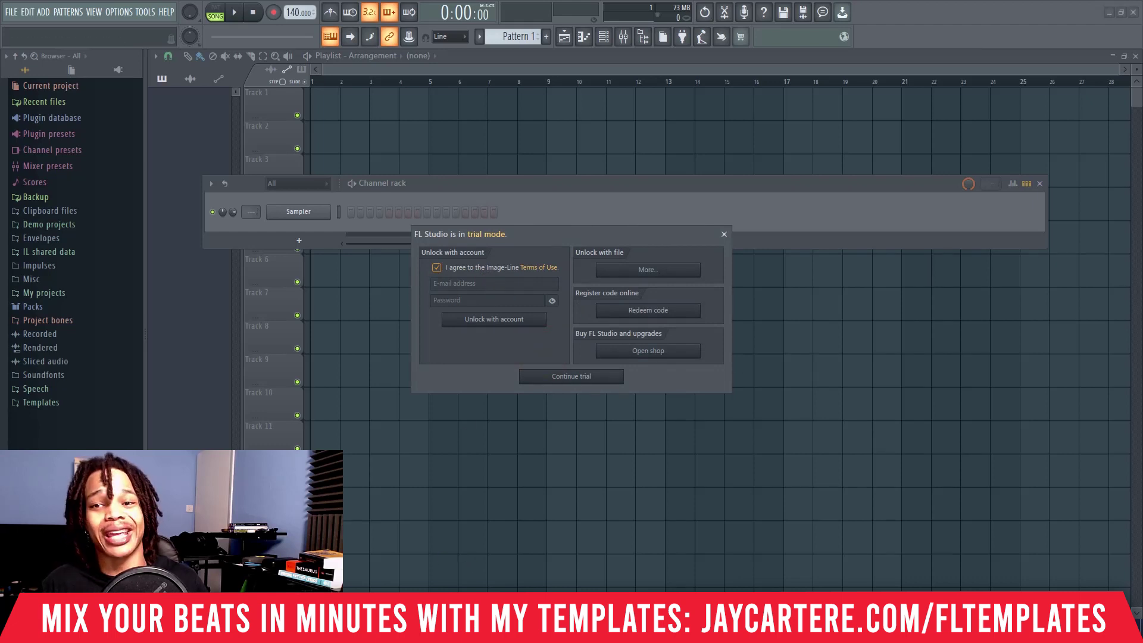
key("ctrl+v")
key("Tab")
left_click(505, 344)
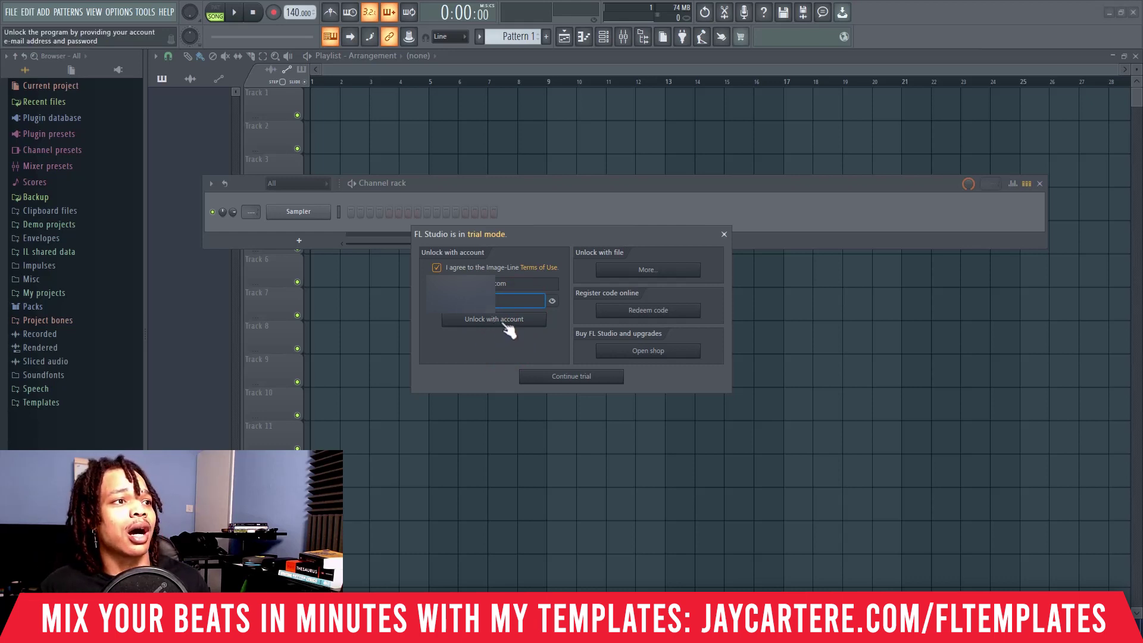
left_click(502, 321)
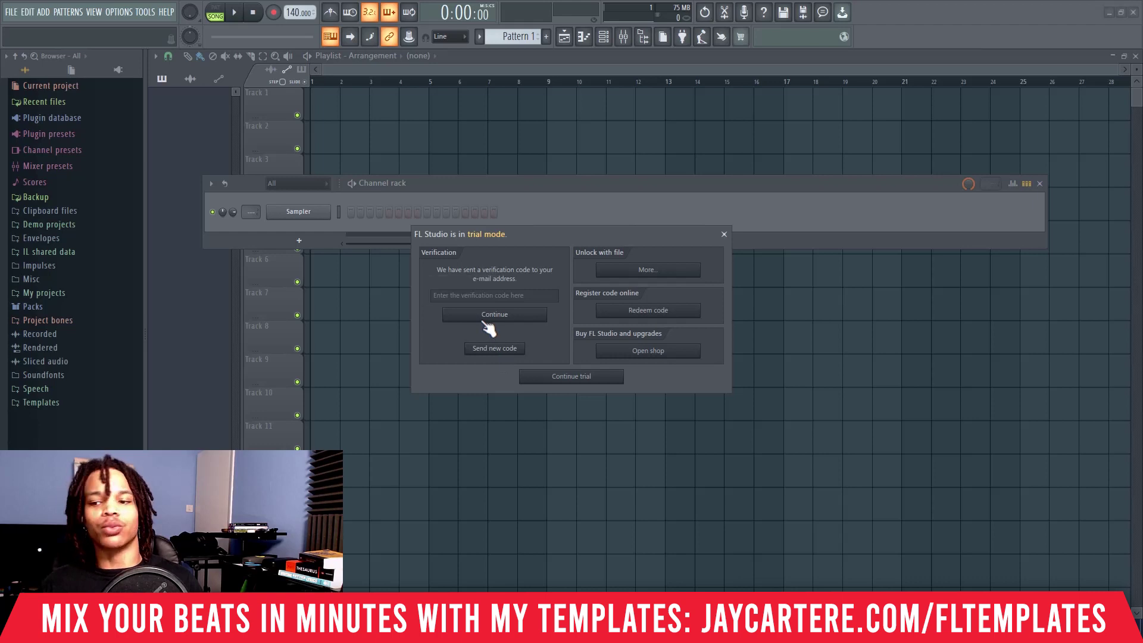
Enter the e-mailed verification code to install the licence, then restart FL Studio without saving
left_click(480, 295)
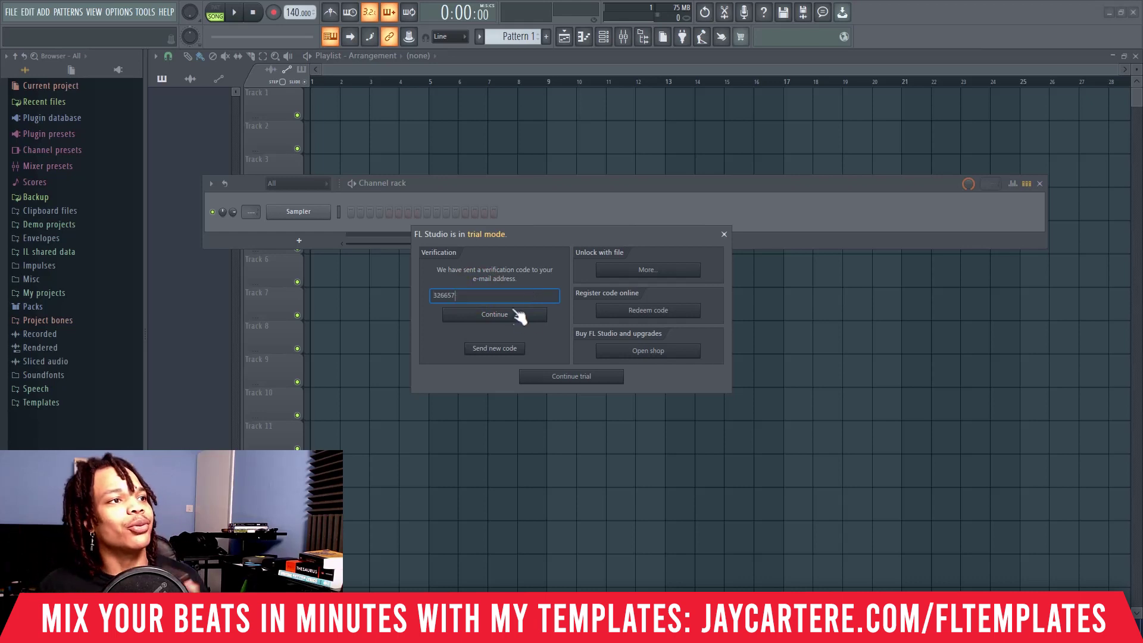
left_click(513, 315)
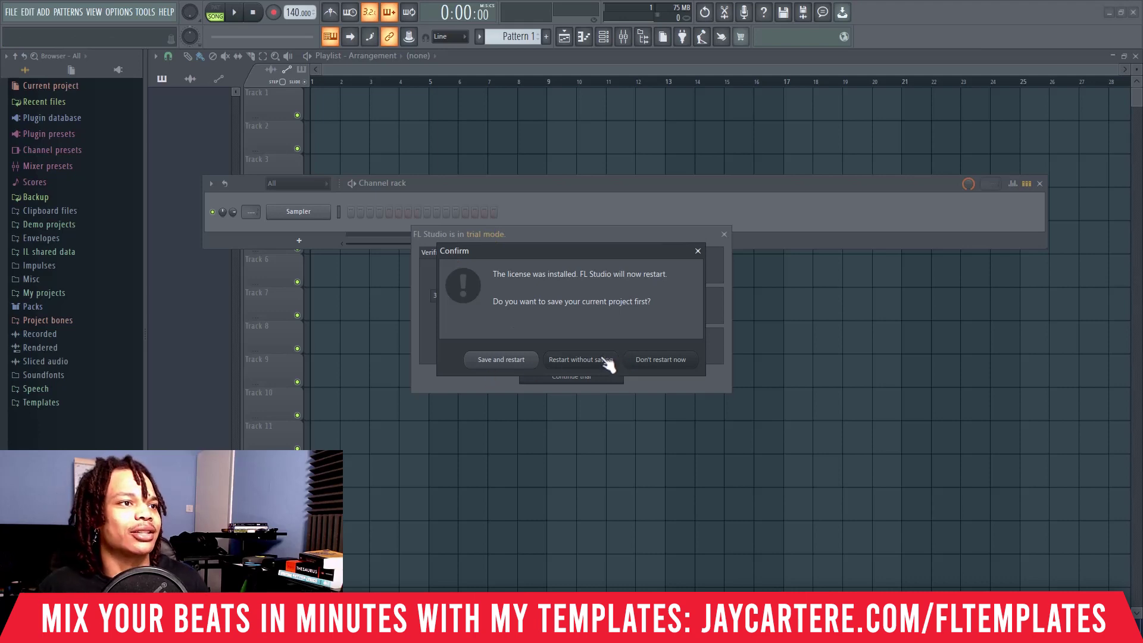
left_click(600, 360)
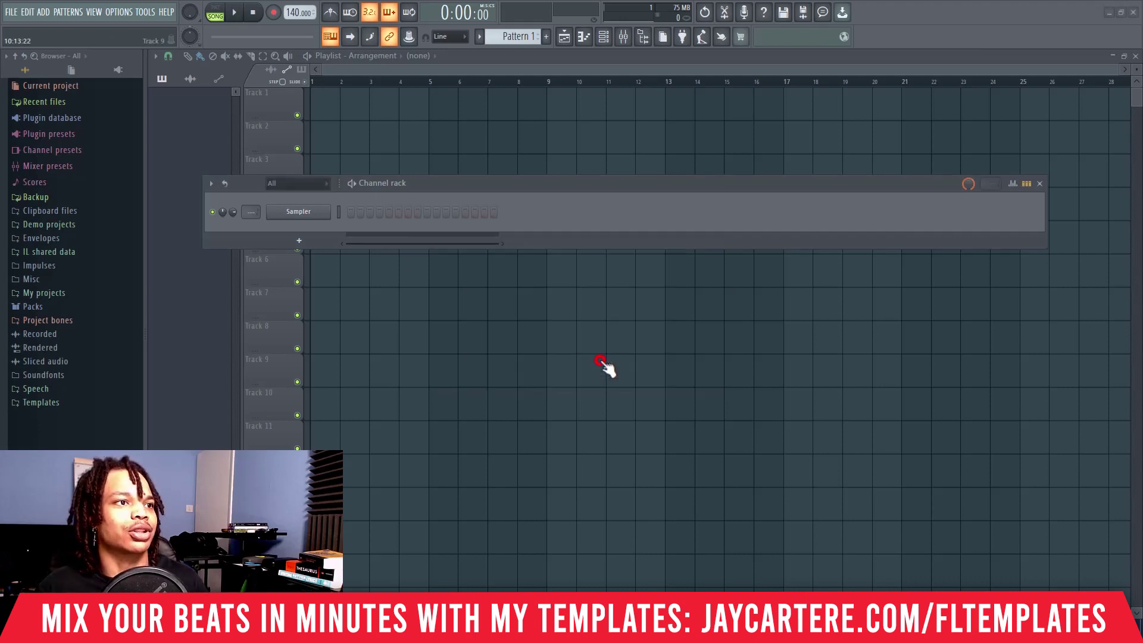